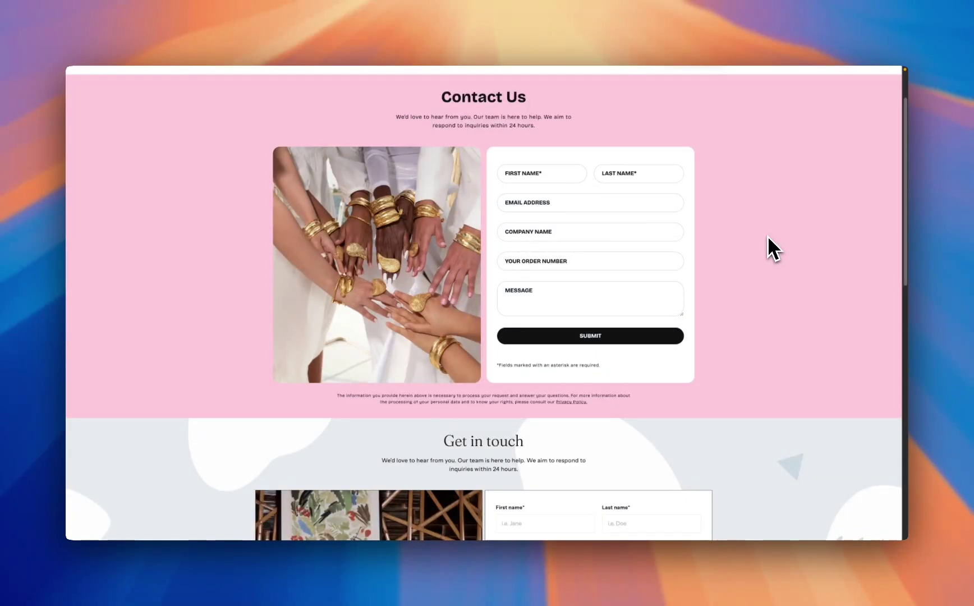
- Scroll through the demo store's Contact Us and Get in touch sample contact forms
scroll(769, 238, down, 5)
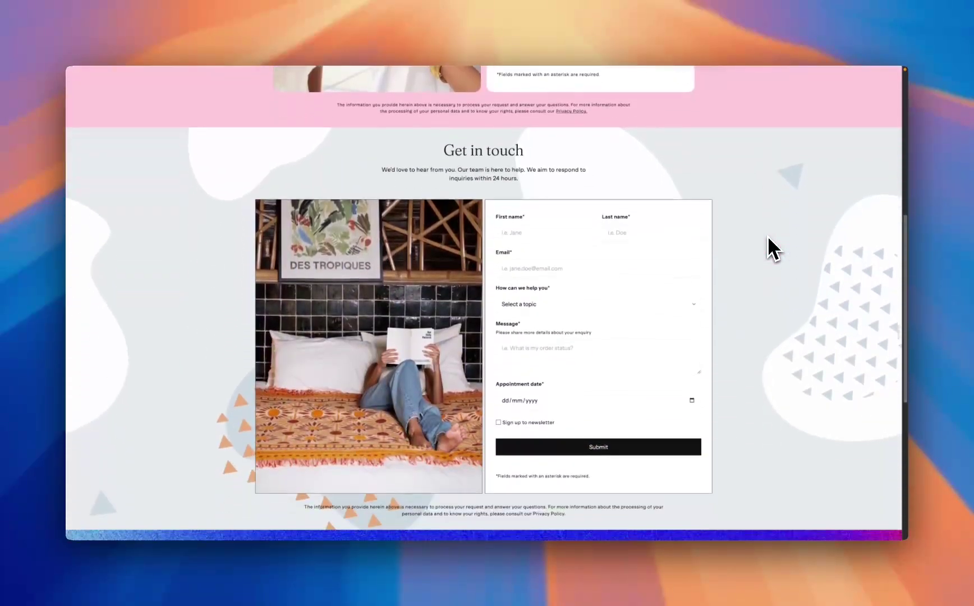
scroll(774, 250, down, 5)
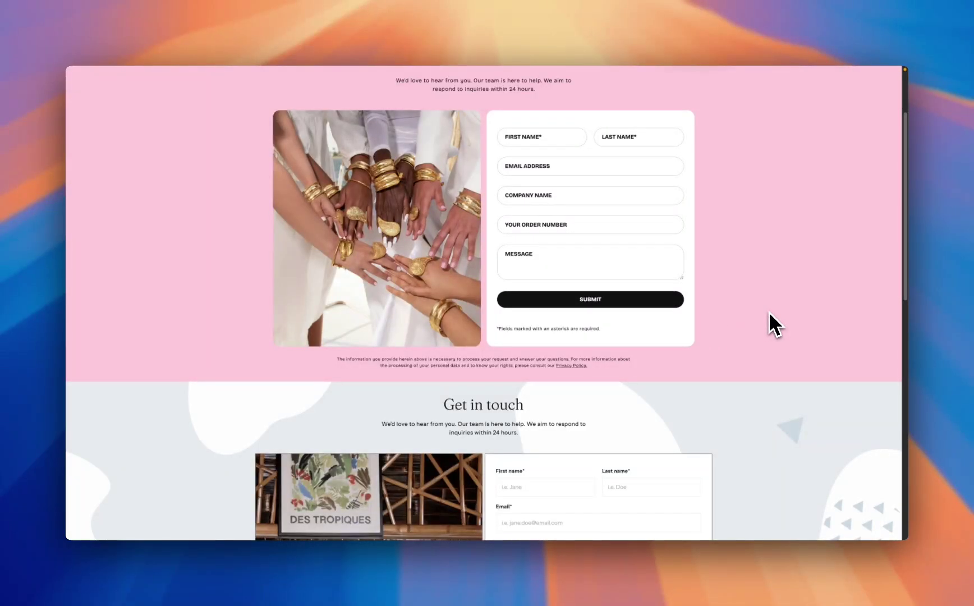
scroll(769, 313, up, 1)
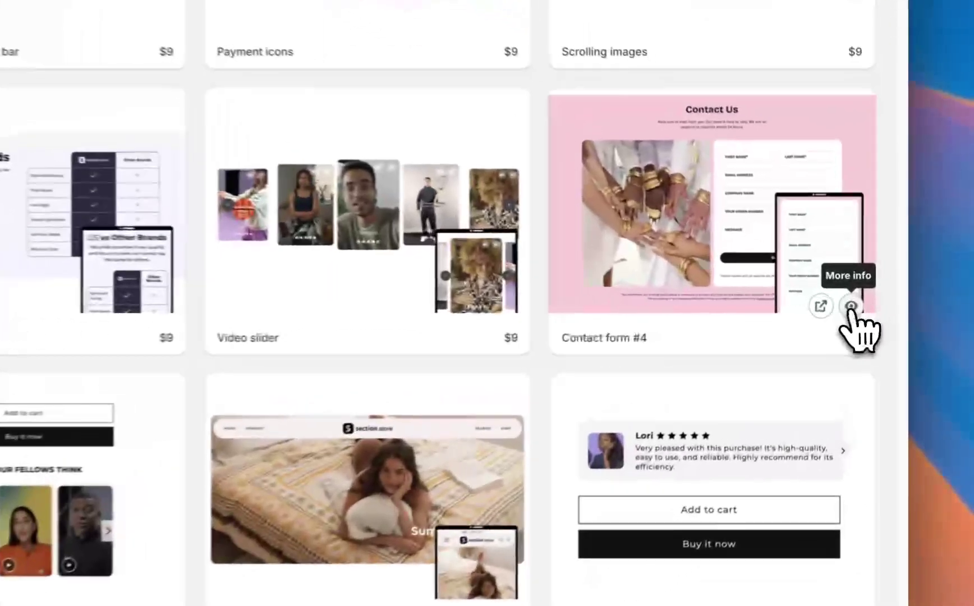
- Open Contact form #4's details and highlight its $9 one-time, never-recurring price
click(879, 305)
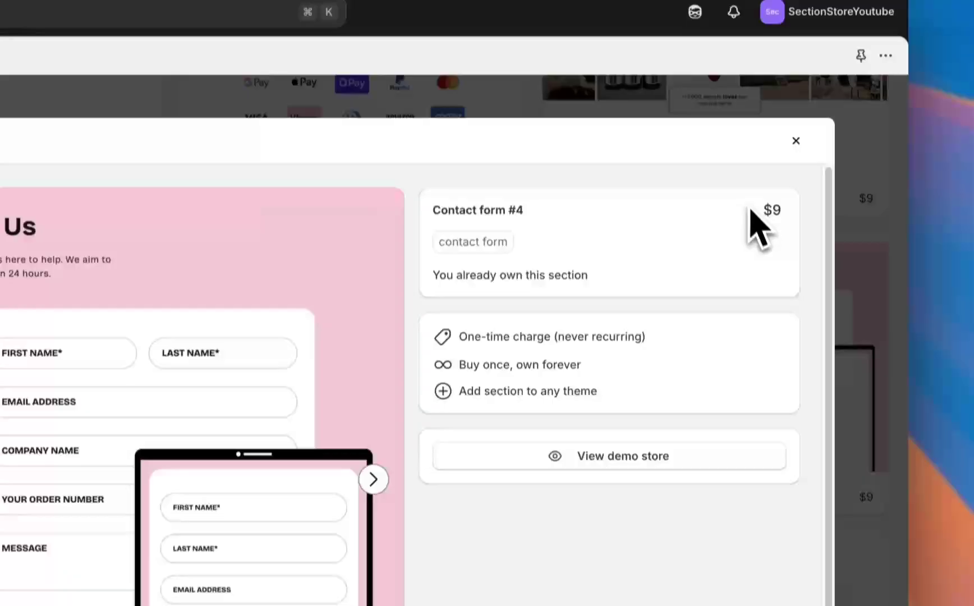
drag(763, 105, 776, 104)
drag(776, 225, 788, 231)
click(724, 333)
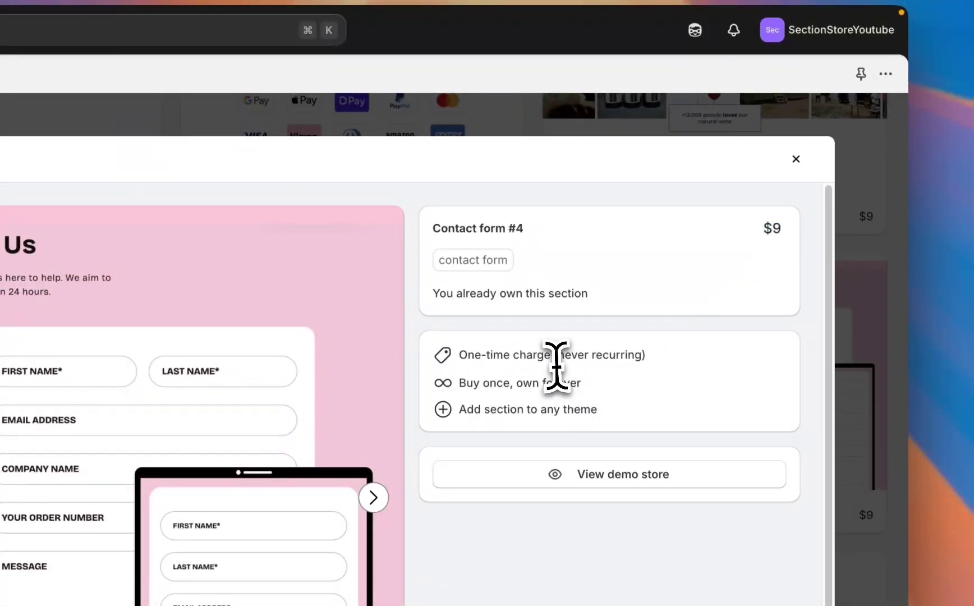
drag(558, 355, 643, 371)
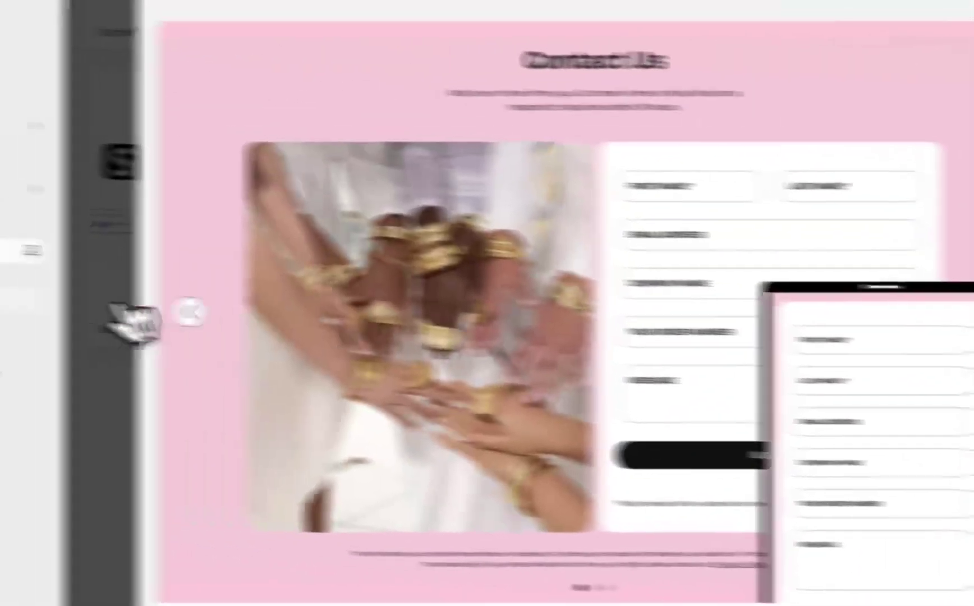
- From My sections, add Contact form #4 to the chosen theme to open the theme editor
click(202, 300)
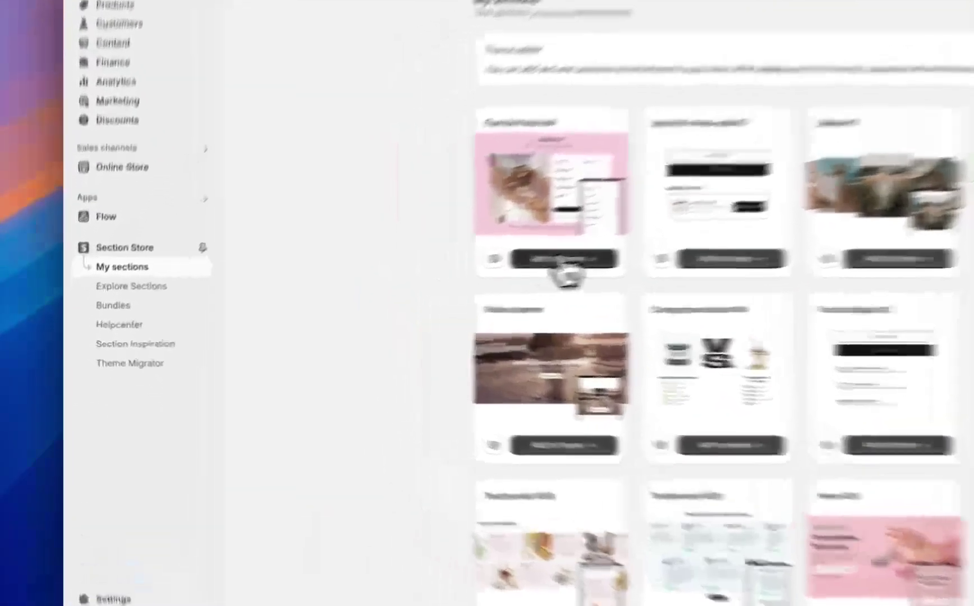
click(570, 260)
click(570, 292)
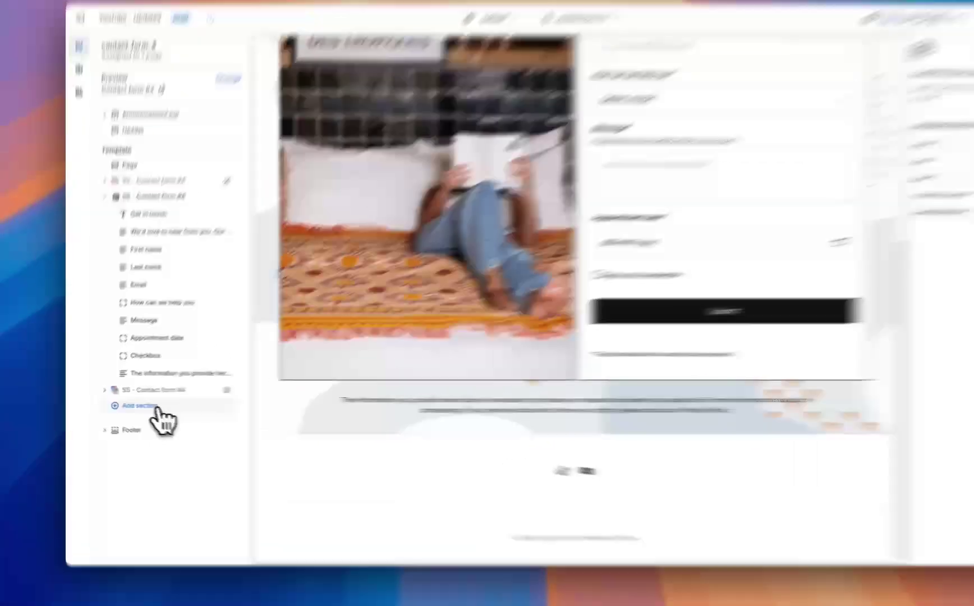
- Insert the SS - Contact form #4 section found by searching 'contact form #4'
click(128, 405)
text(contact form #4)
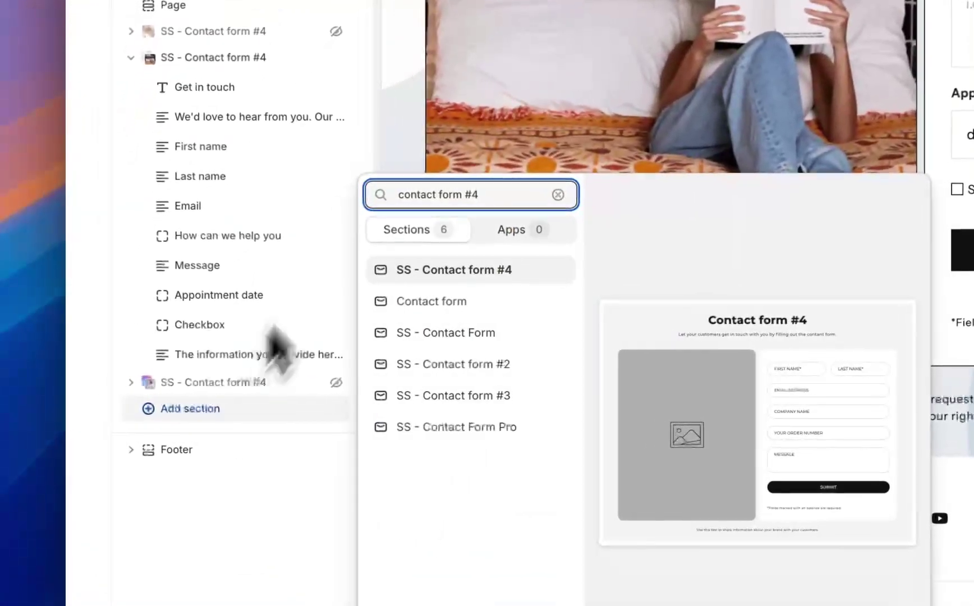
click(455, 269)
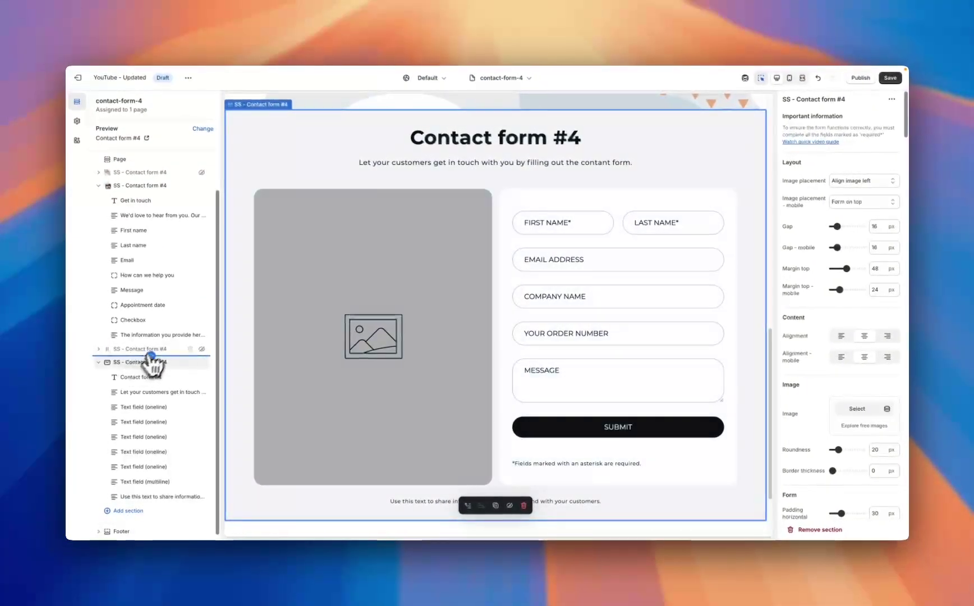
scroll(154, 280, up, 2)
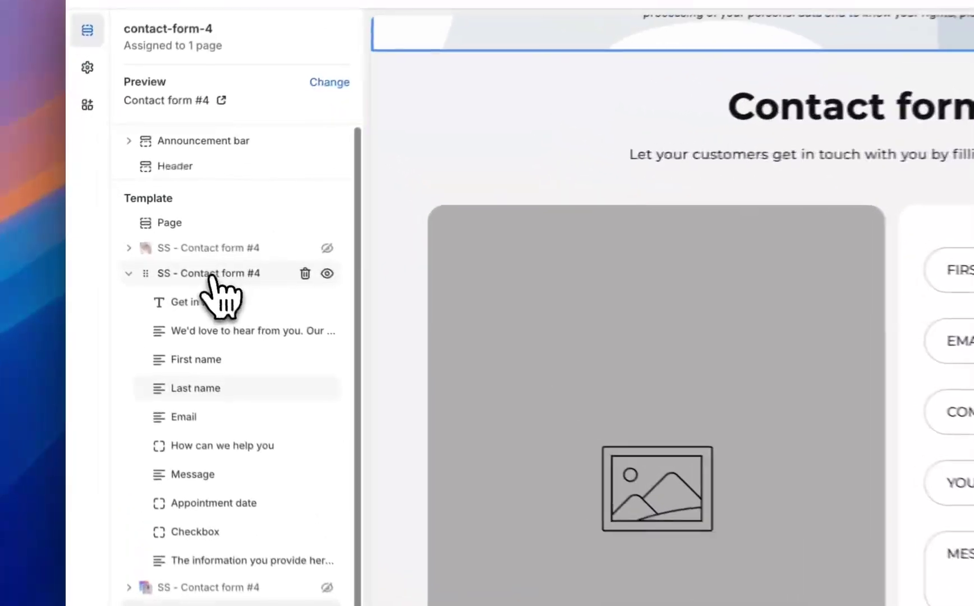
- Select the SS - Contact form #4 section and review its layout, image and form settings
click(146, 233)
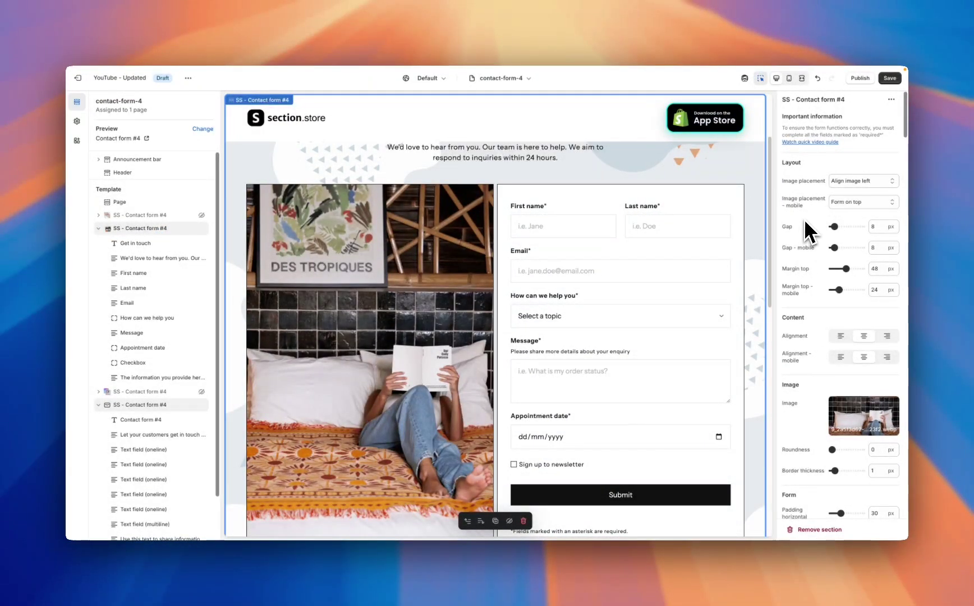
scroll(808, 223, down, 2)
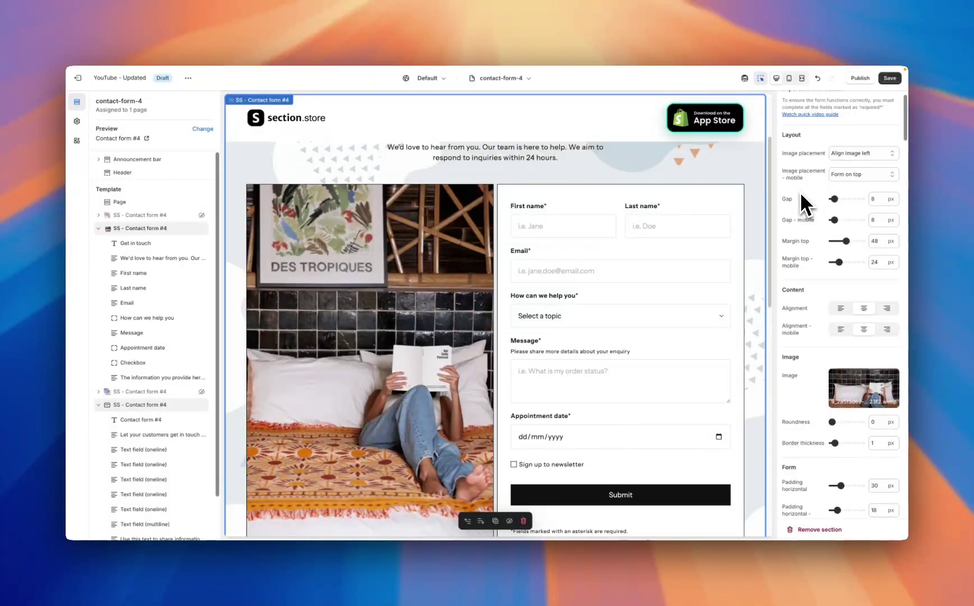
scroll(803, 166, down, 1)
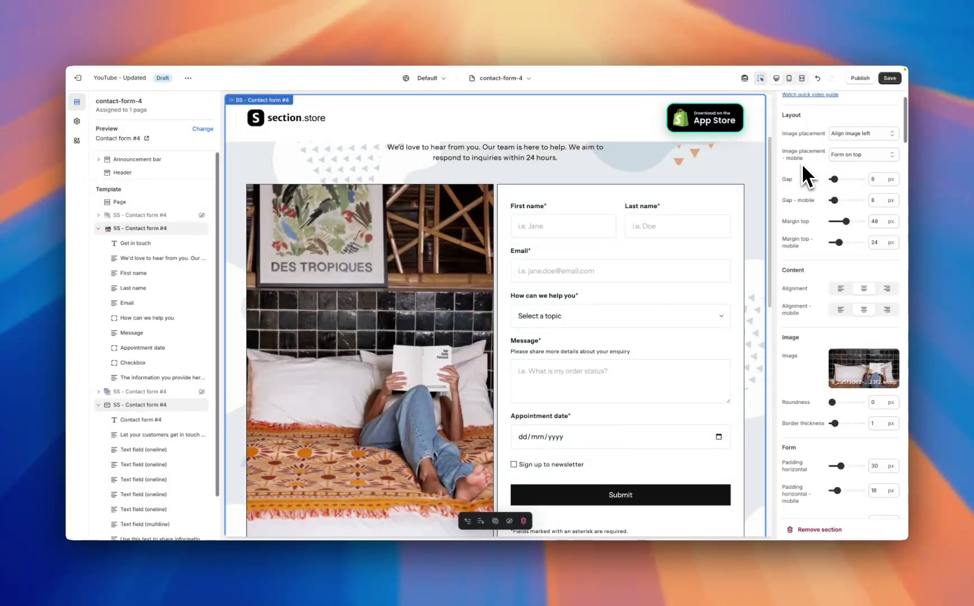
scroll(803, 165, down, 1)
scroll(802, 162, down, 2)
scroll(800, 180, down, 2)
scroll(803, 179, down, 3)
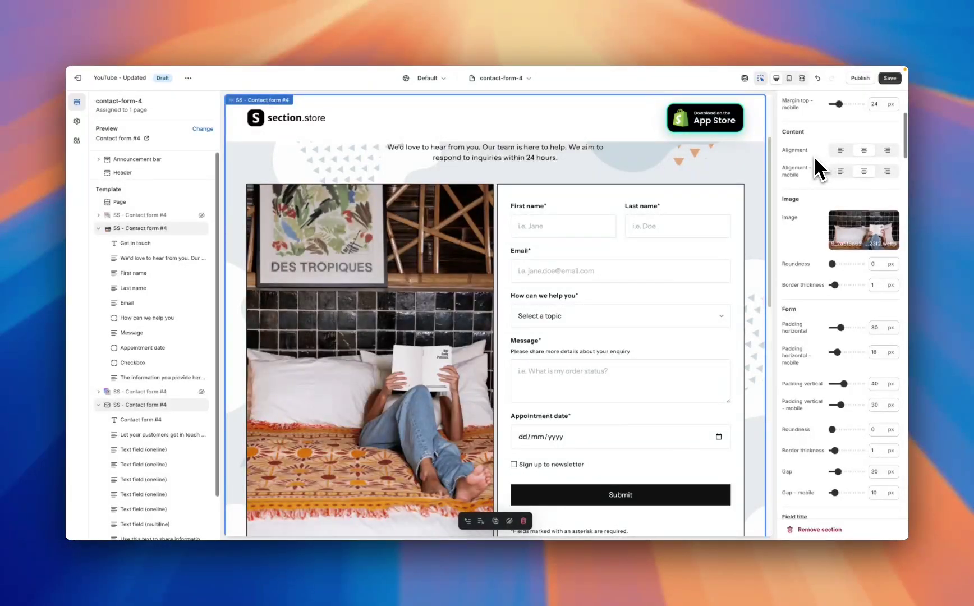
scroll(814, 156, down, 4)
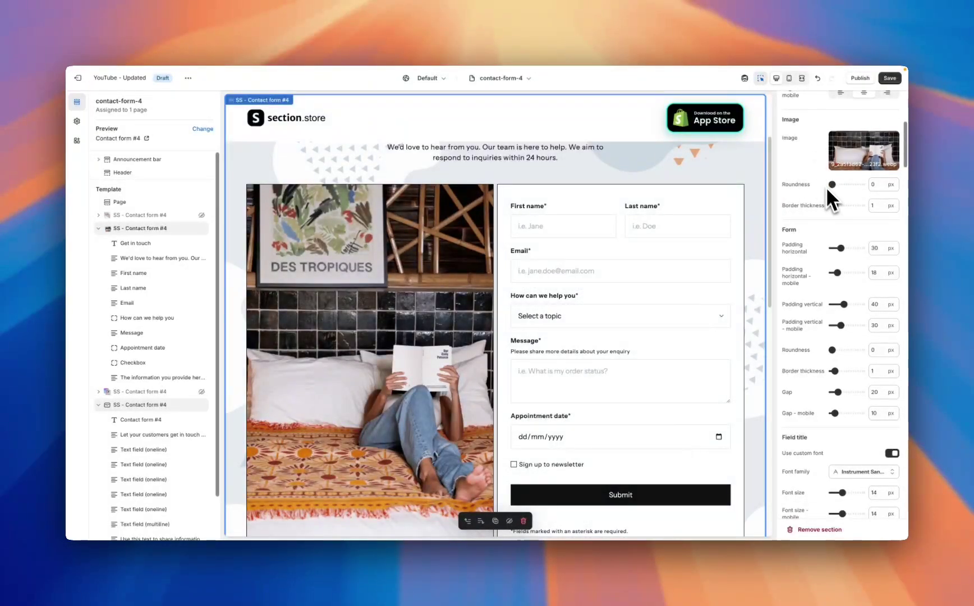
scroll(821, 242, down, 3)
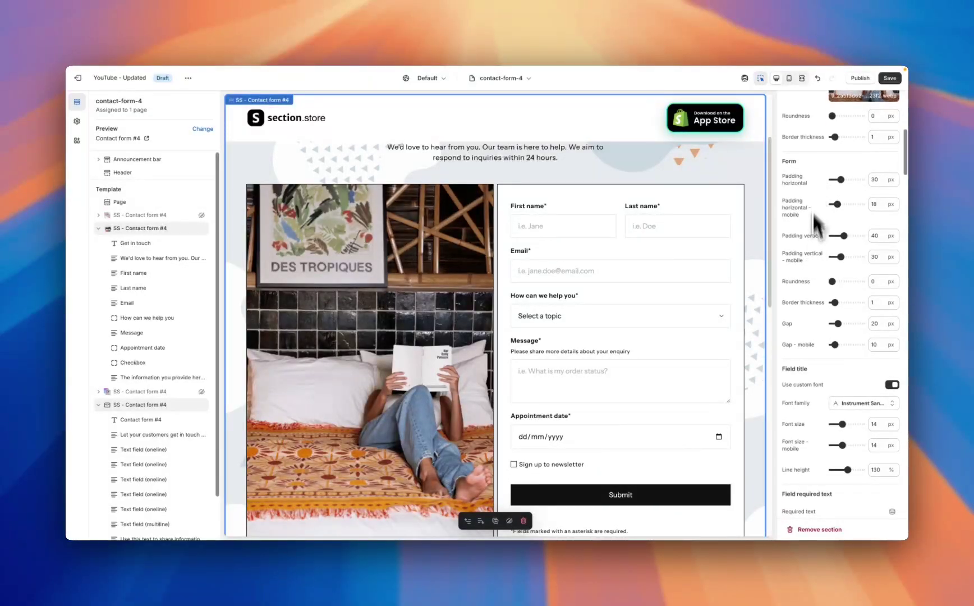
scroll(805, 307, down, 5)
scroll(805, 308, down, 1)
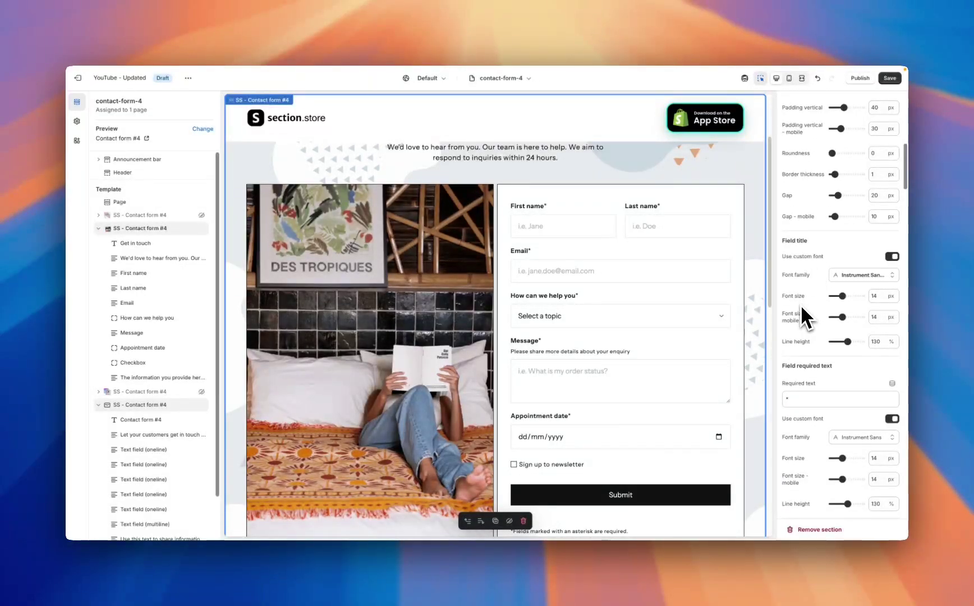
scroll(801, 305, down, 6)
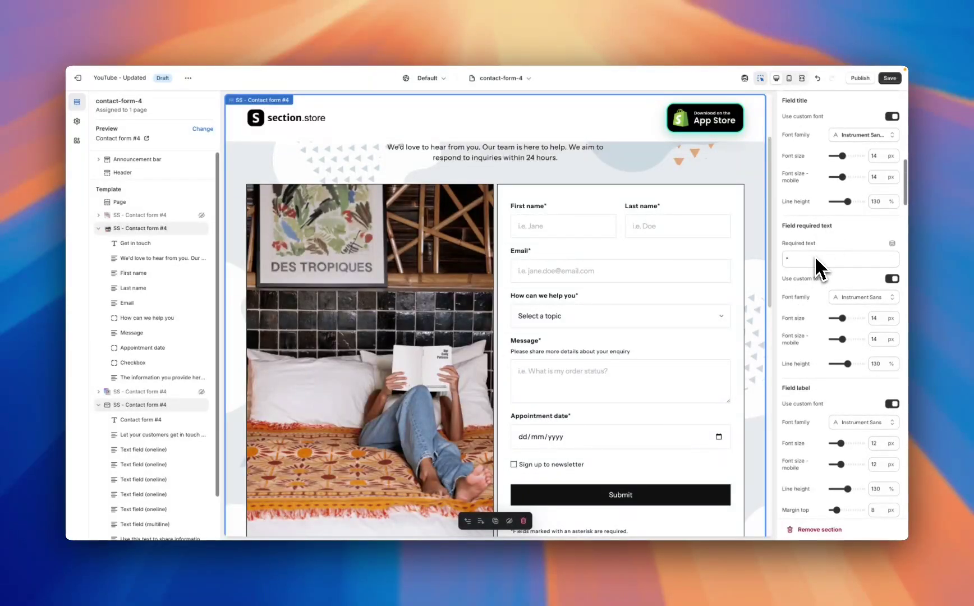
scroll(816, 258, down, 3)
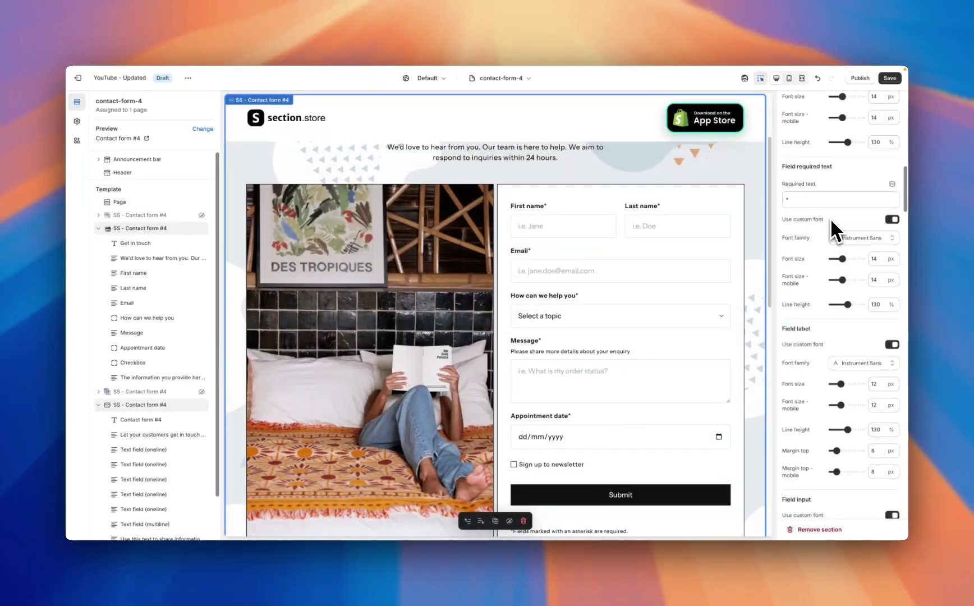
scroll(831, 221, down, 3)
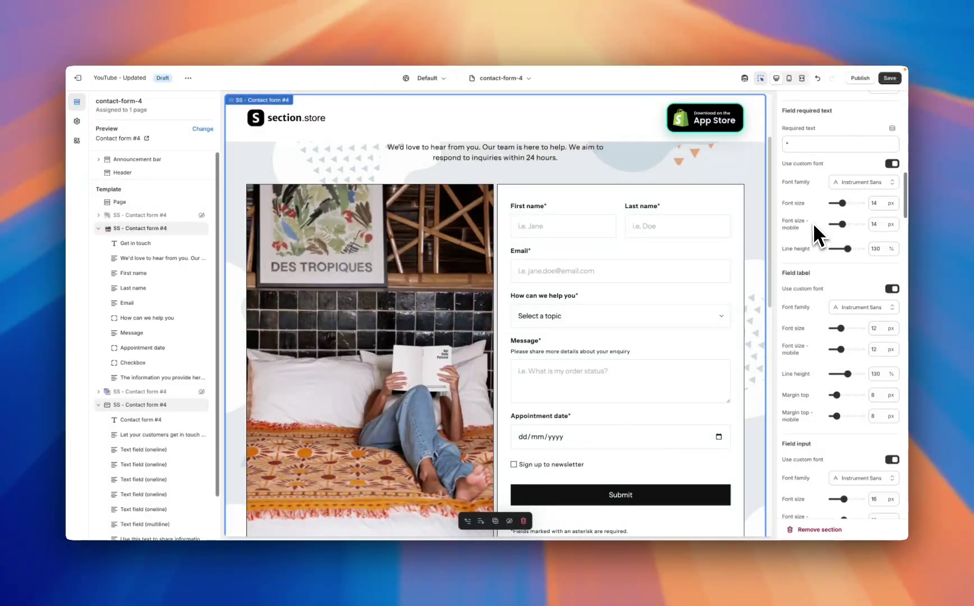
scroll(812, 222, down, 5)
scroll(808, 214, down, 3)
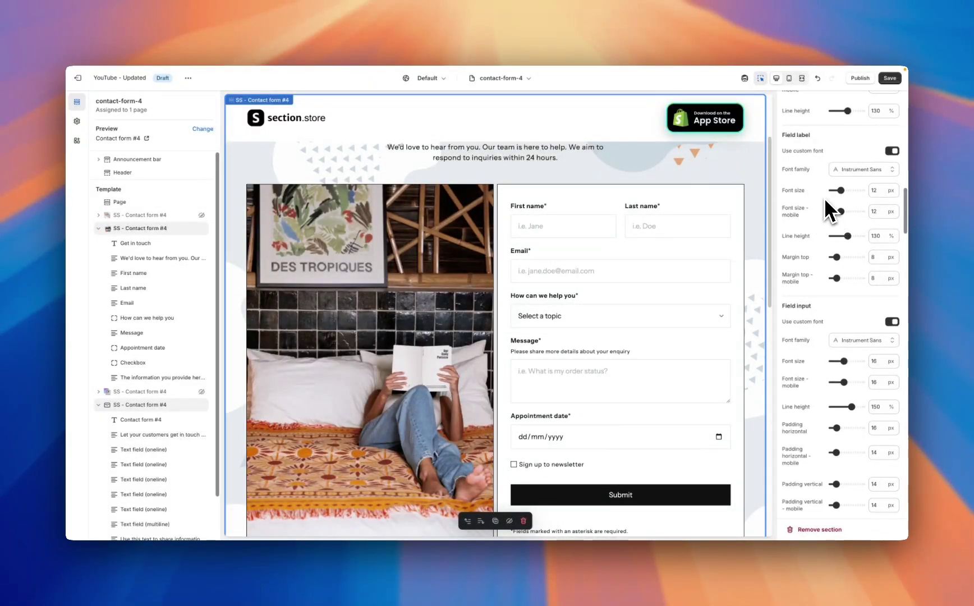
scroll(824, 198, down, 8)
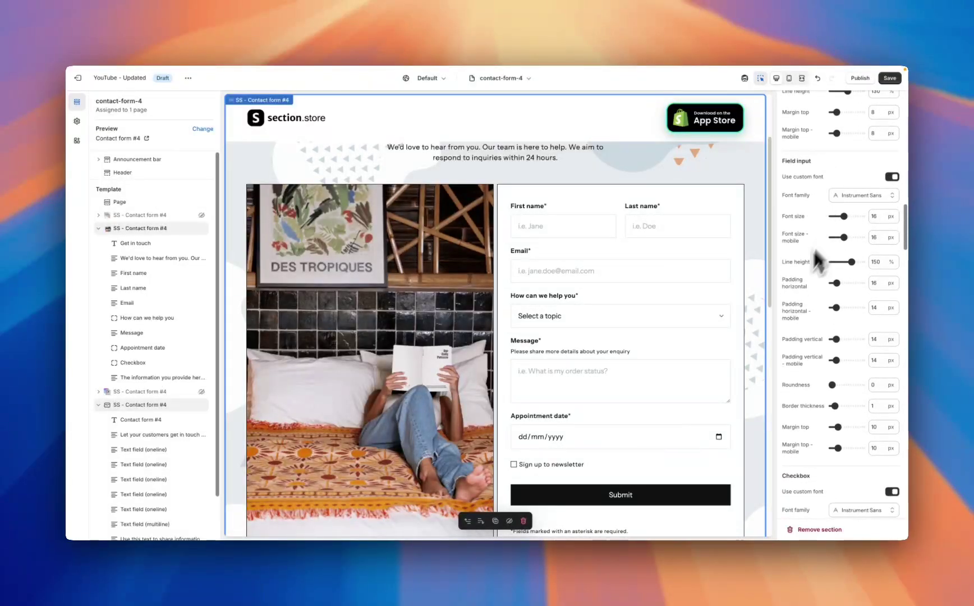
scroll(808, 247, down, 2)
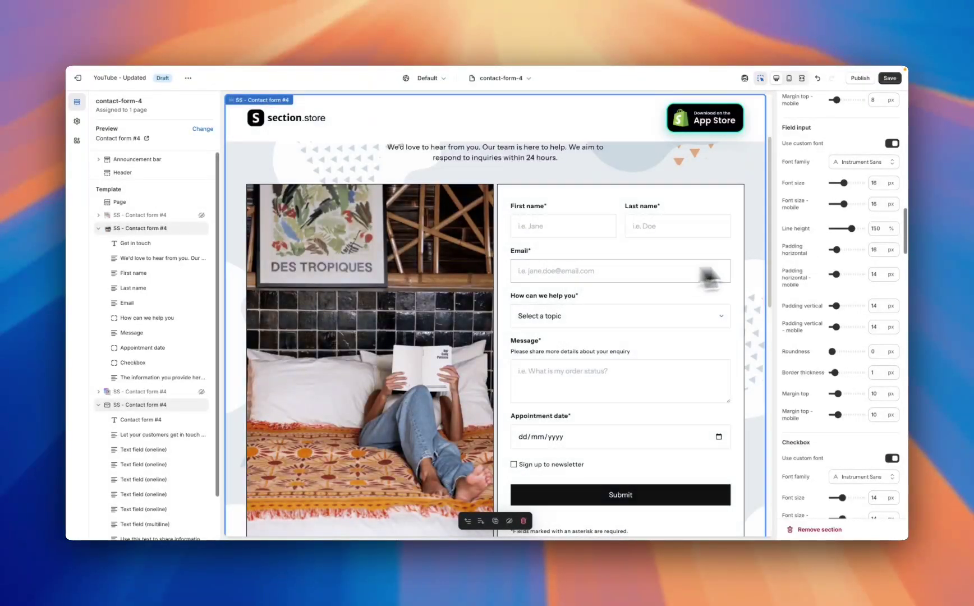
scroll(804, 263, down, 13)
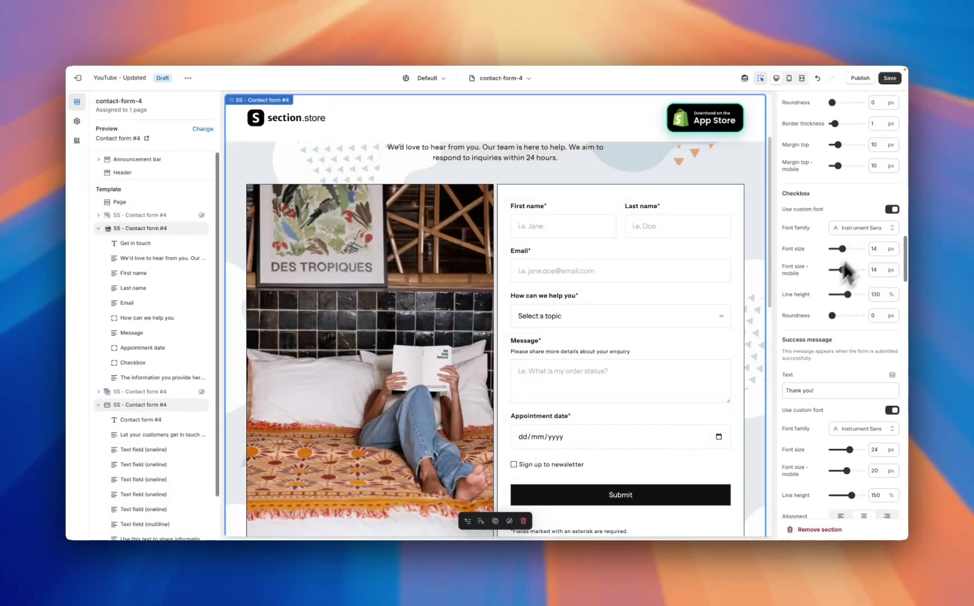
scroll(823, 239, down, 5)
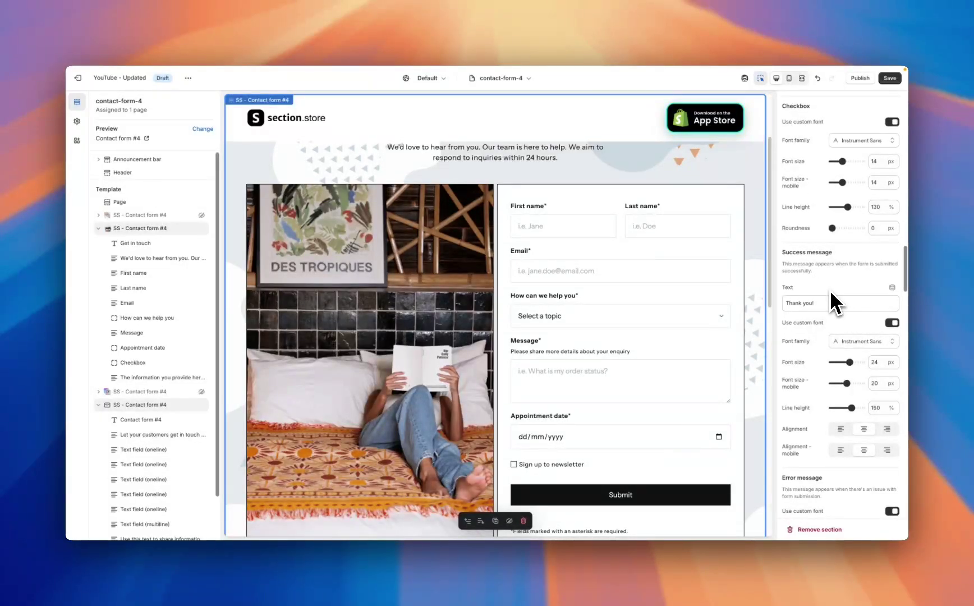
scroll(831, 292, down, 4)
scroll(828, 289, down, 2)
scroll(822, 268, down, 10)
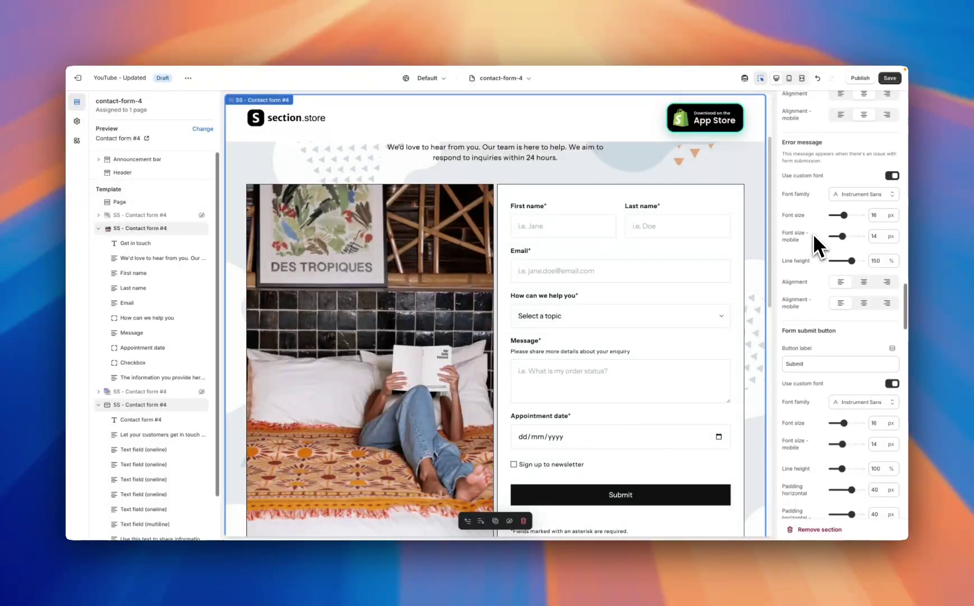
scroll(817, 244, down, 6)
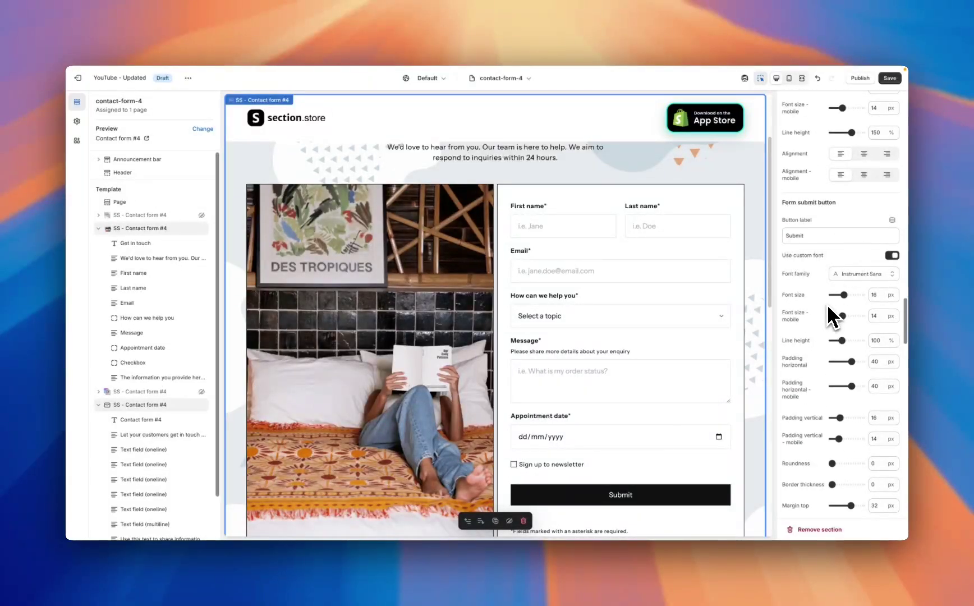
scroll(812, 308, down, 18)
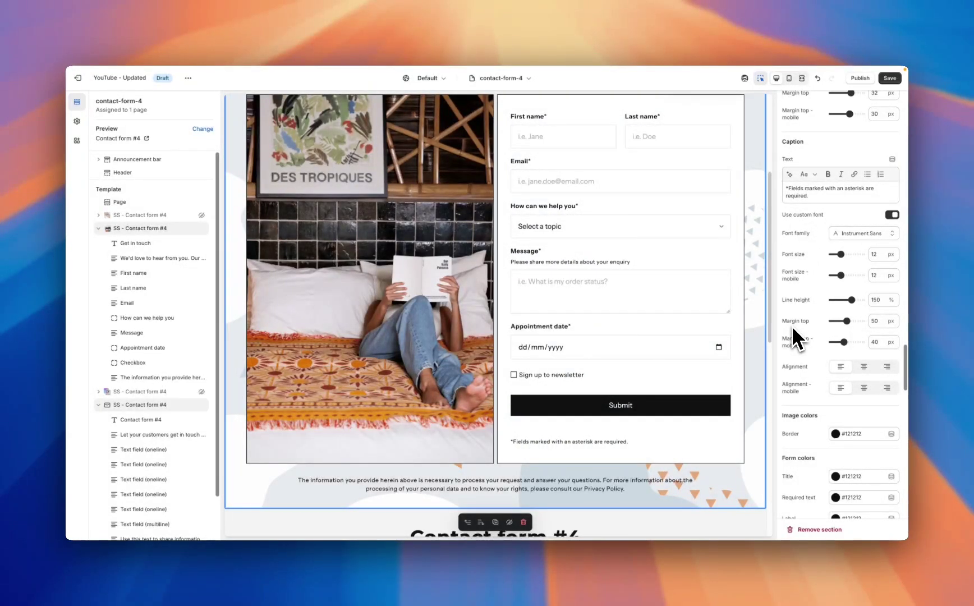
scroll(792, 325, down, 5)
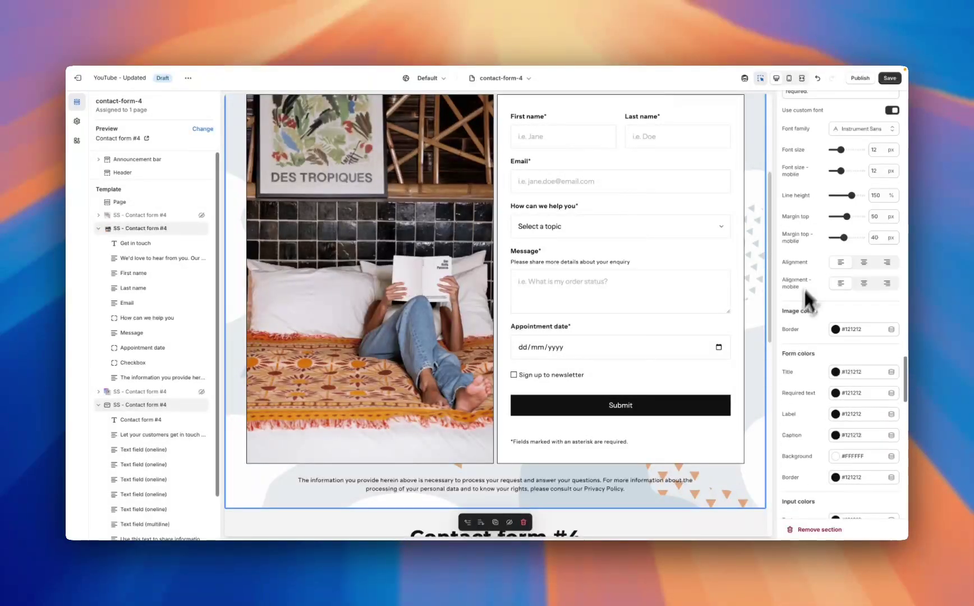
scroll(817, 264, down, 8)
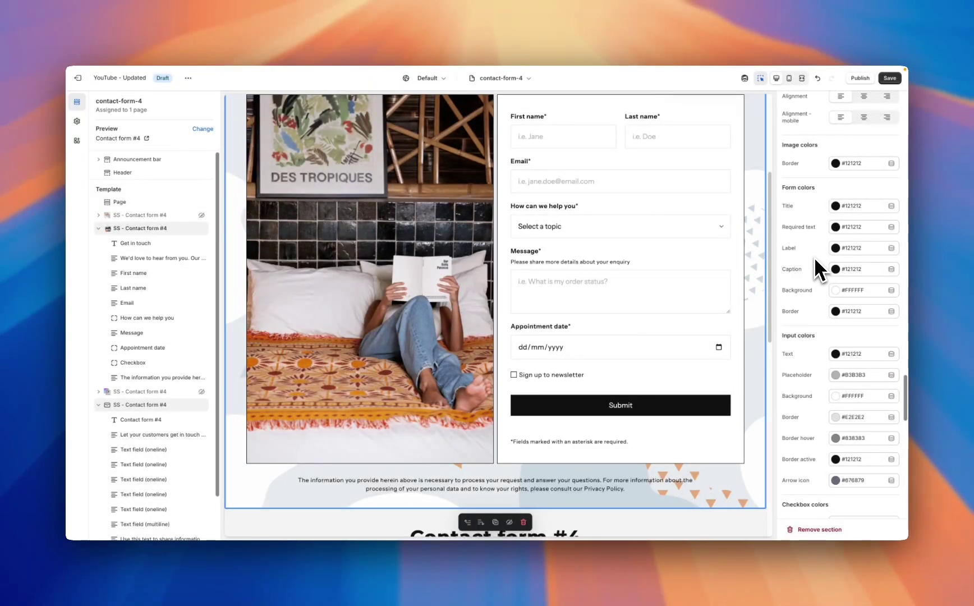
scroll(820, 270, down, 10)
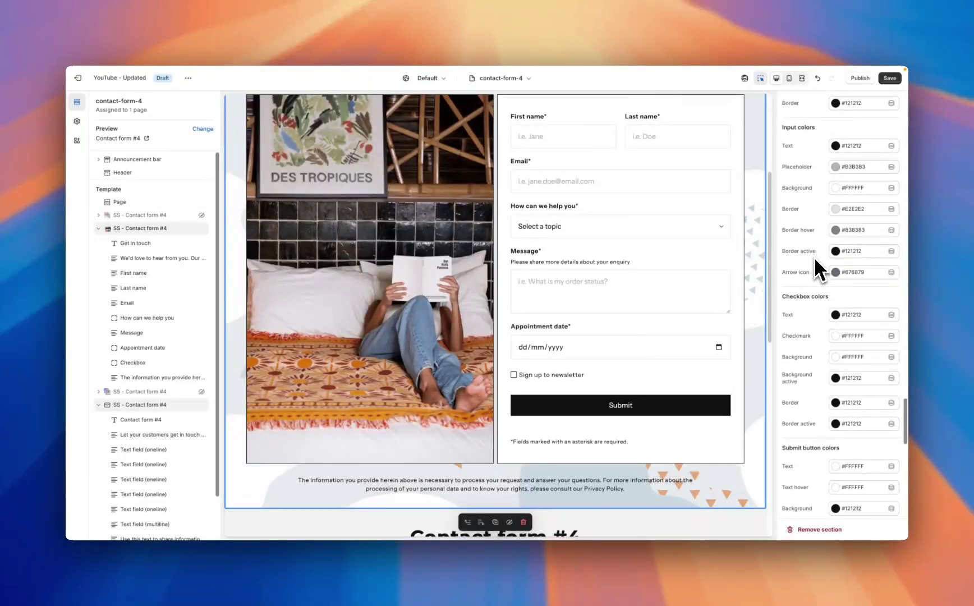
scroll(820, 270, down, 20)
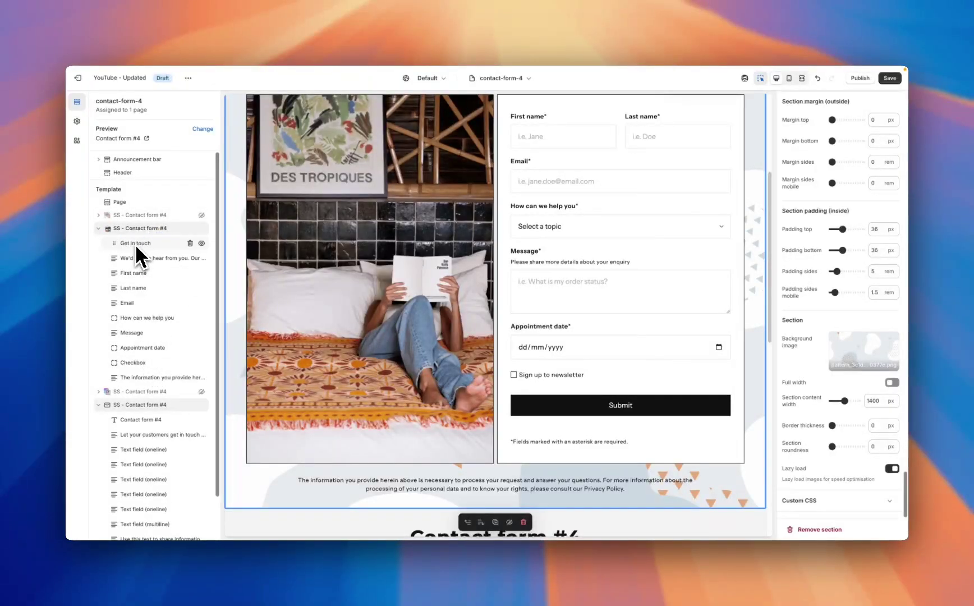
- Select the Get in touch heading block and review its settings
scroll(449, 275, up, 1)
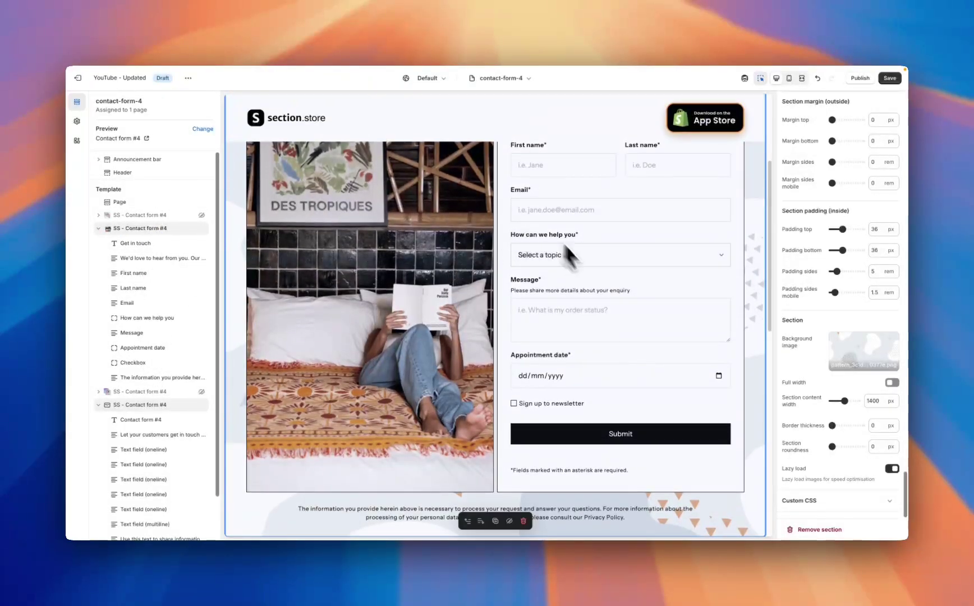
click(141, 243)
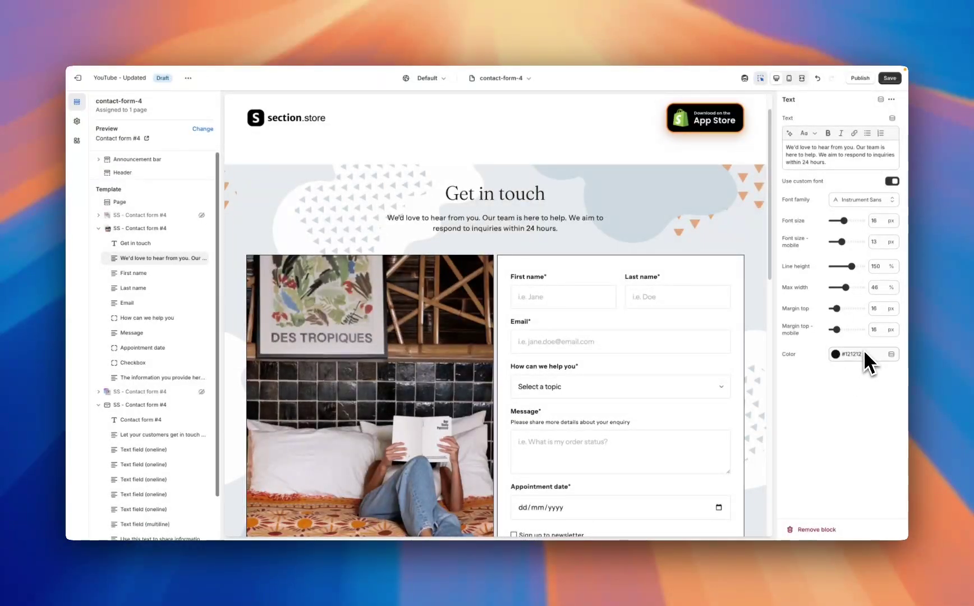
scroll(555, 341, down, 3)
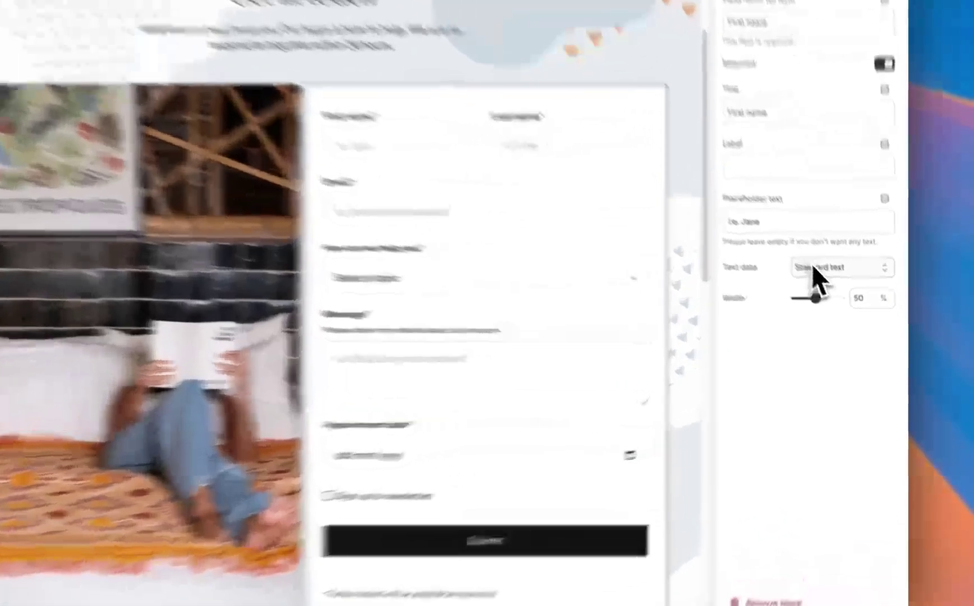
- Check the First name field's data type choices, keeping standard text
click(810, 264)
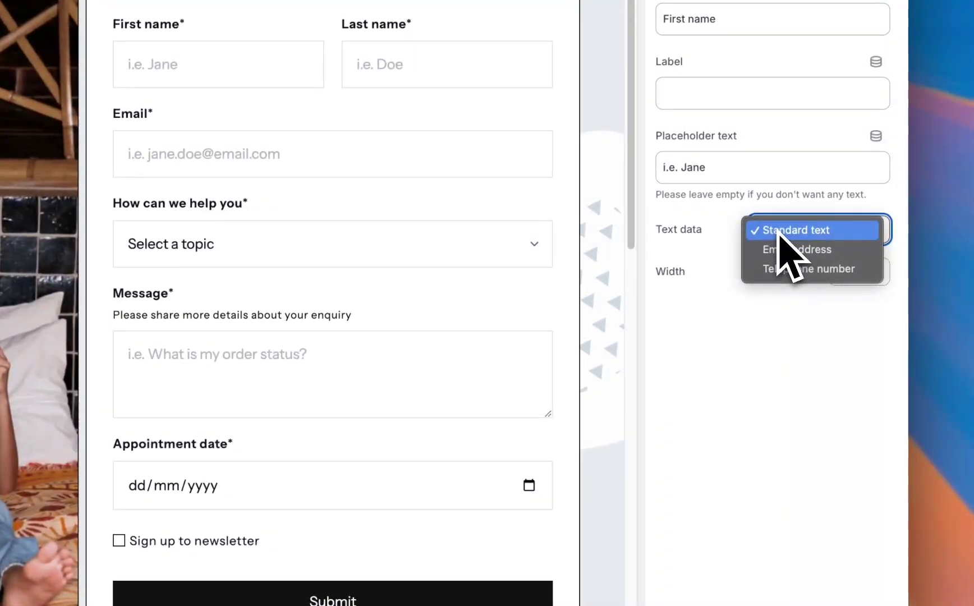
click(746, 348)
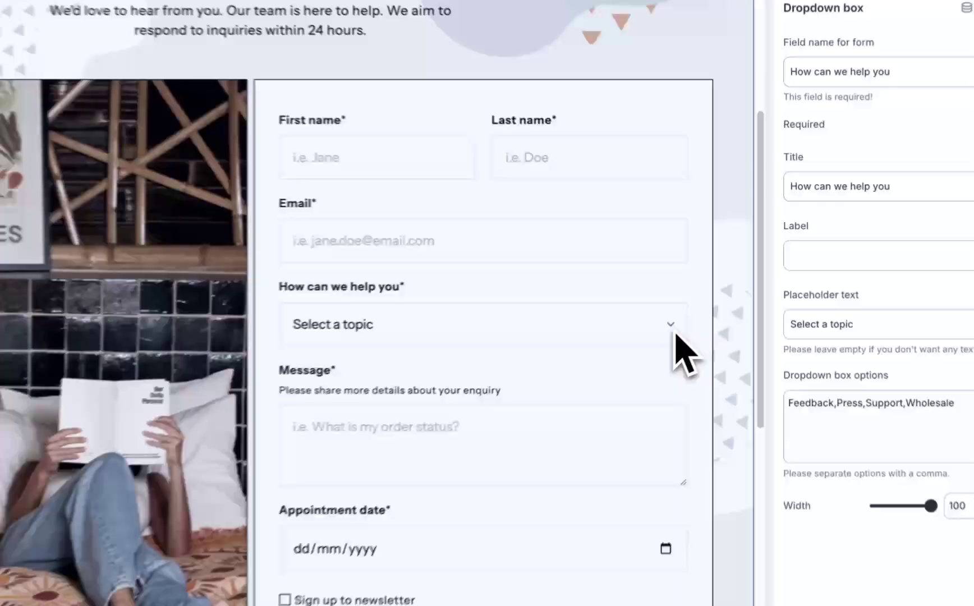
- Hide the How can we help you field from the form, then make it visible again
click(724, 274)
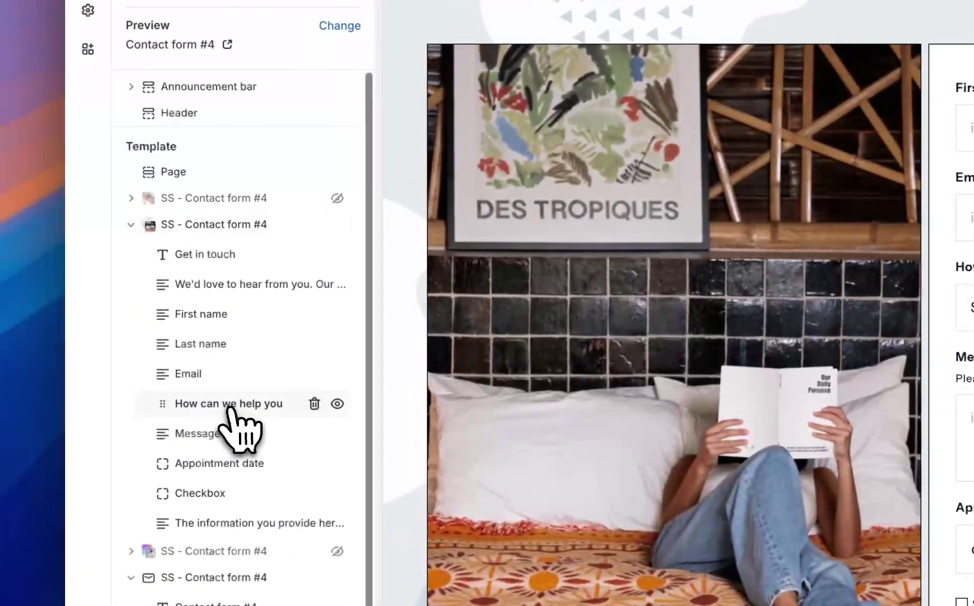
click(229, 406)
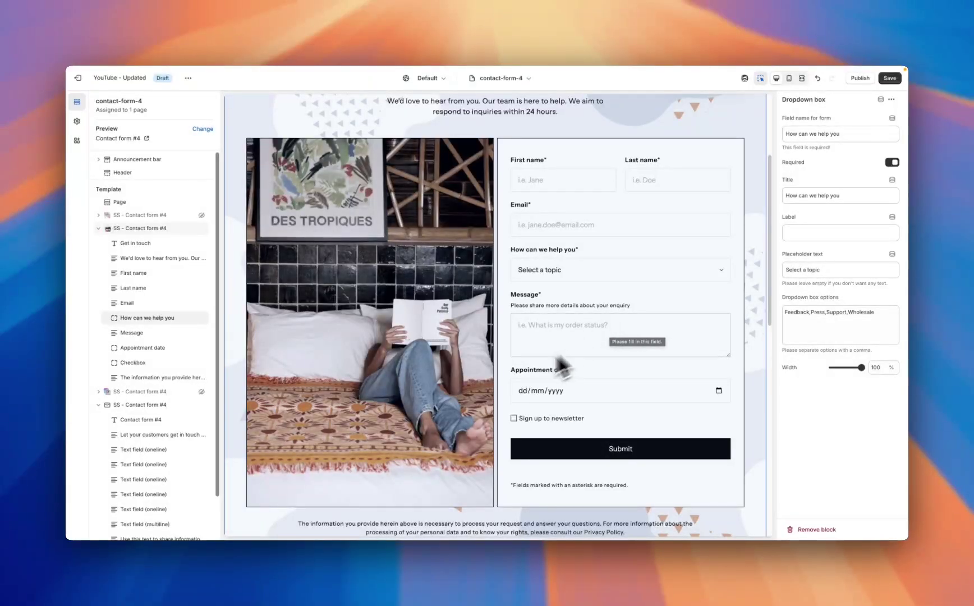
mouse_move(197, 321)
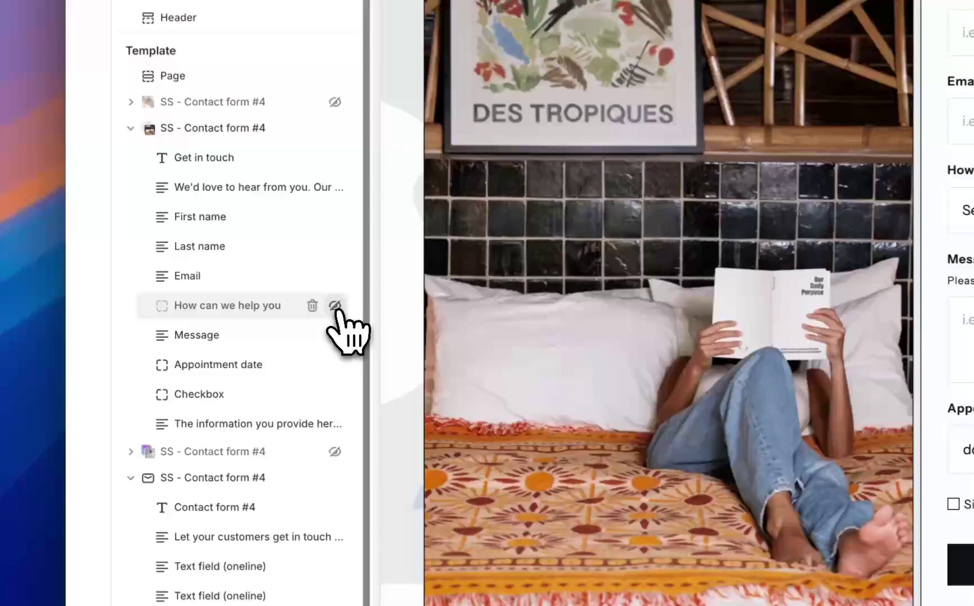
click(201, 318)
click(338, 306)
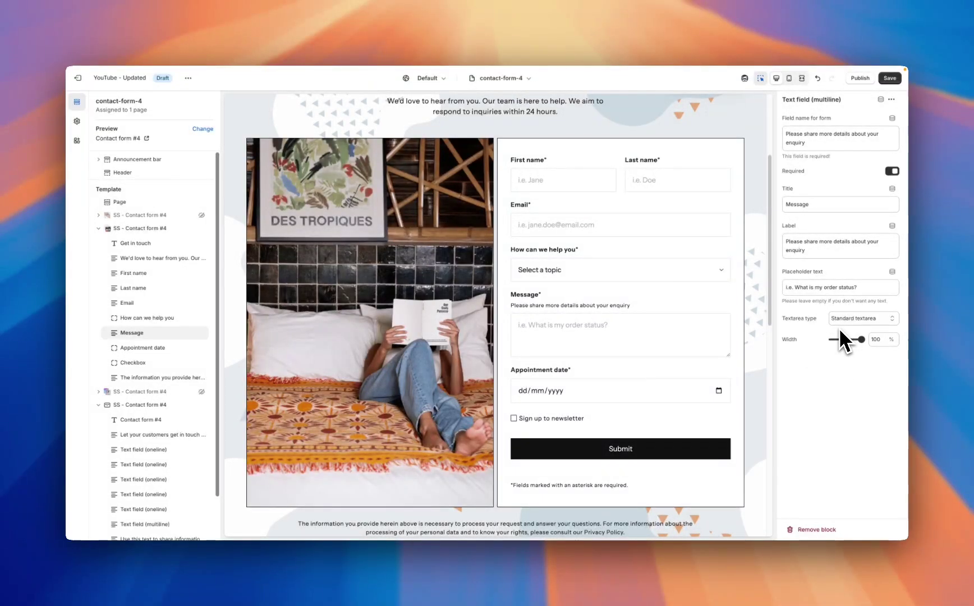
- View the Appointment date field's settings, then the Sign up to newsletter checkbox's settings
click(160, 348)
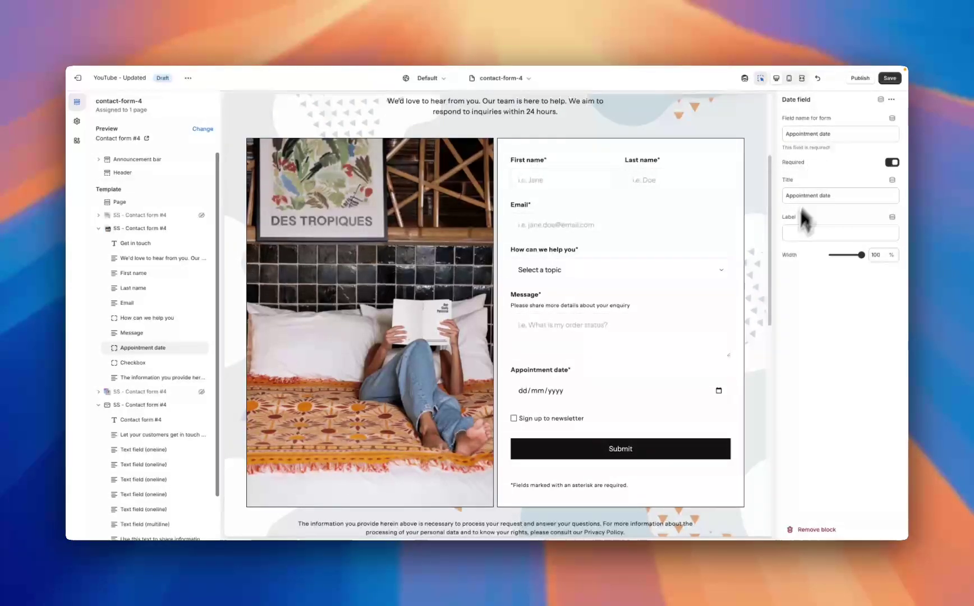
click(151, 365)
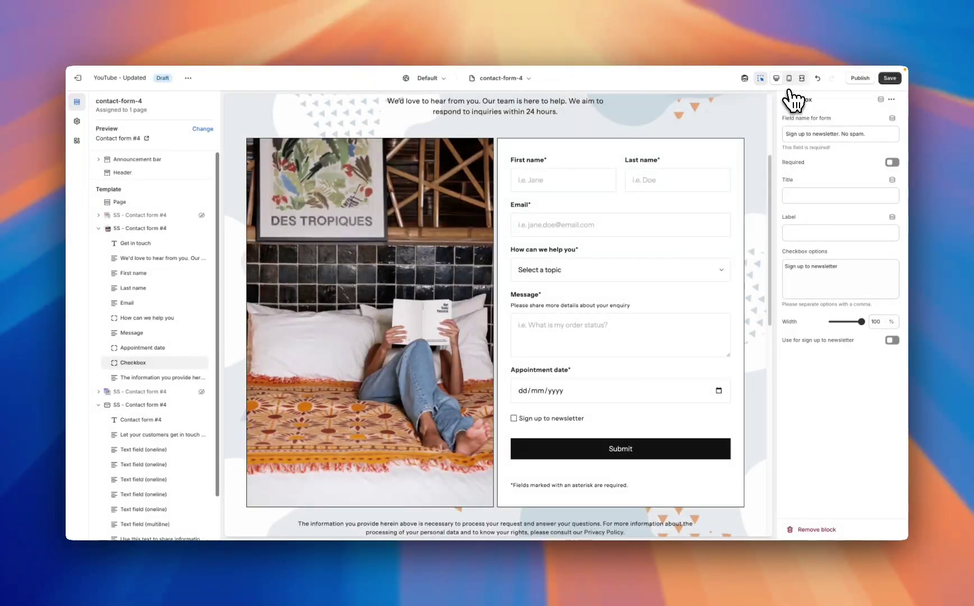
- Save the theme and scroll the live page to the Get in touch form below the pink Contact Us form
click(890, 78)
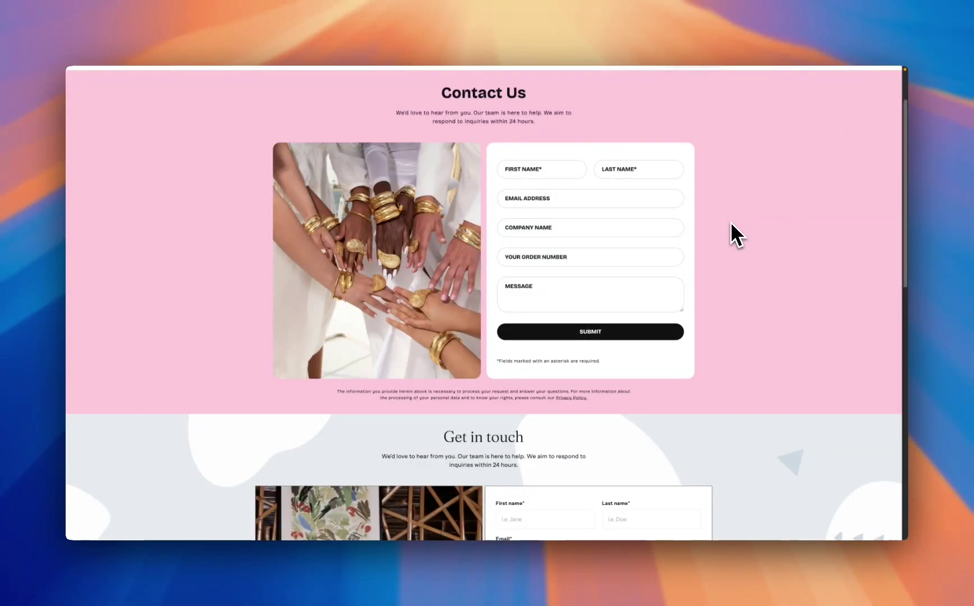
scroll(731, 222, down, 10)
scroll(732, 224, down, 5)
scroll(731, 223, up, 3)
scroll(732, 224, up, 10)
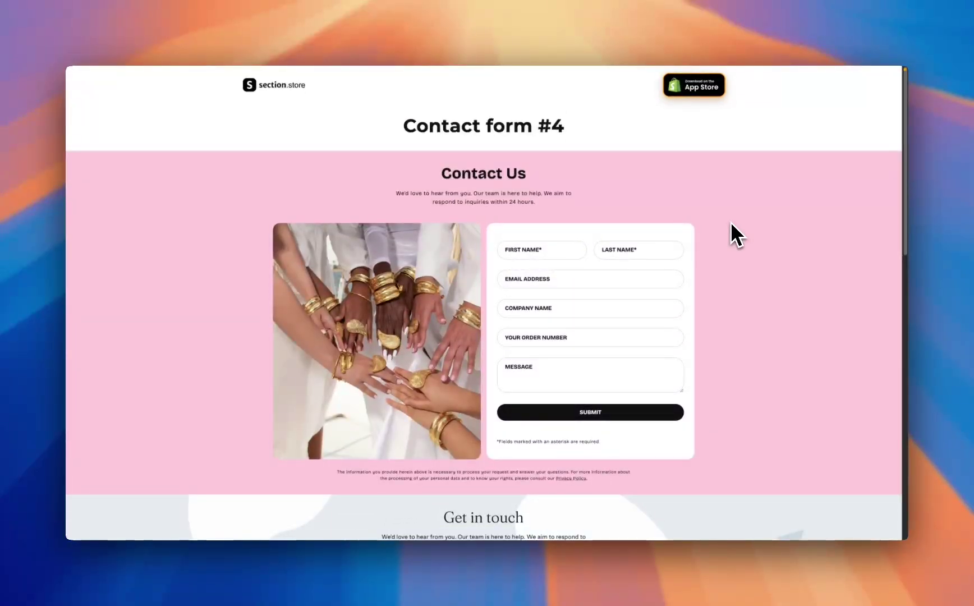
scroll(732, 223, down, 3)
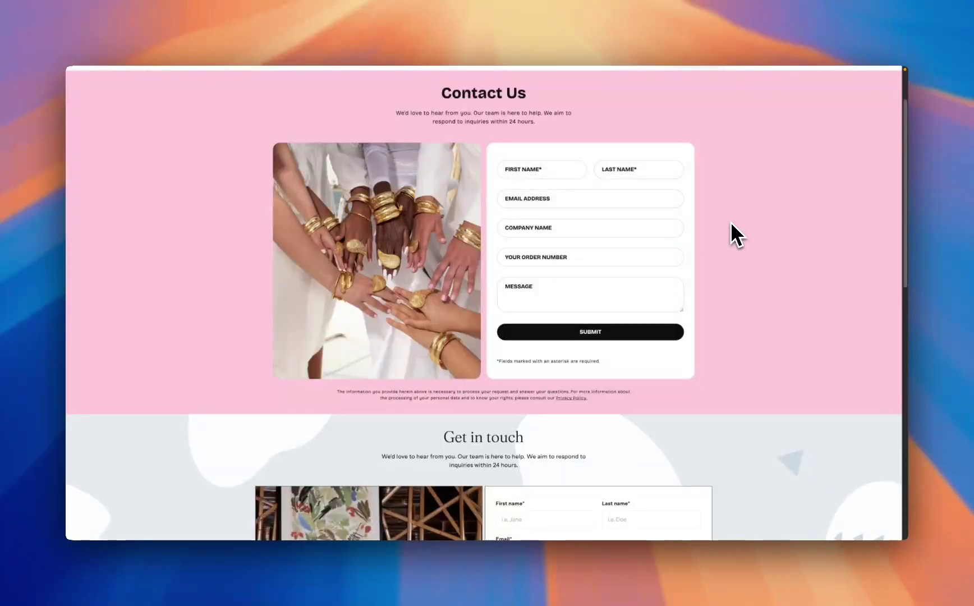
scroll(732, 224, down, 3)
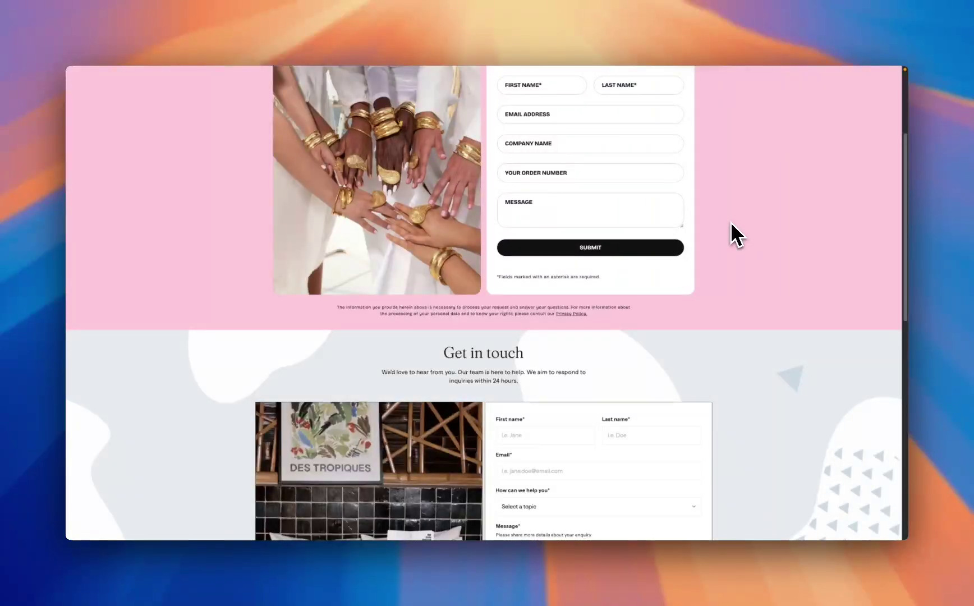
scroll(731, 221, down, 4)
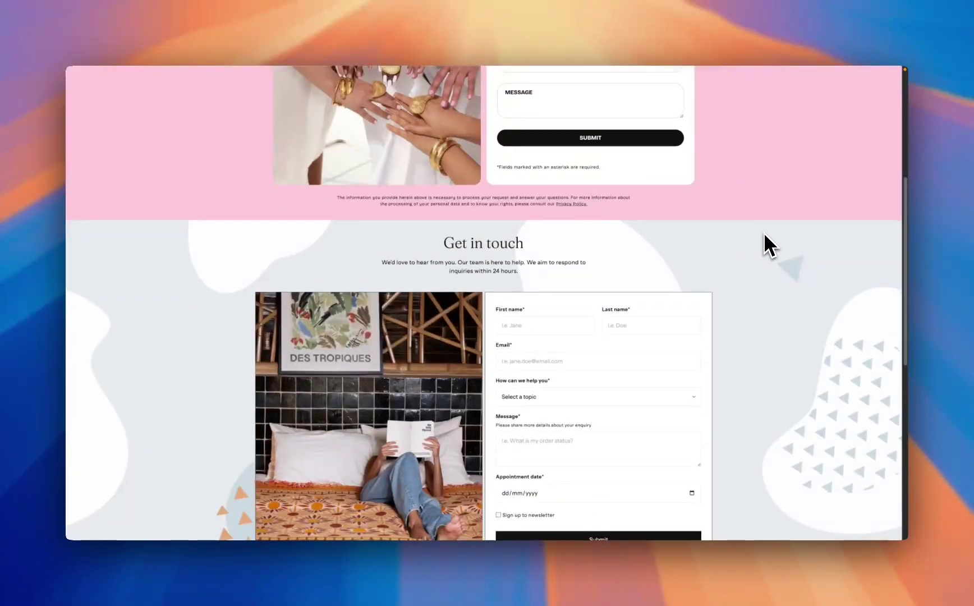
scroll(770, 245, down, 5)
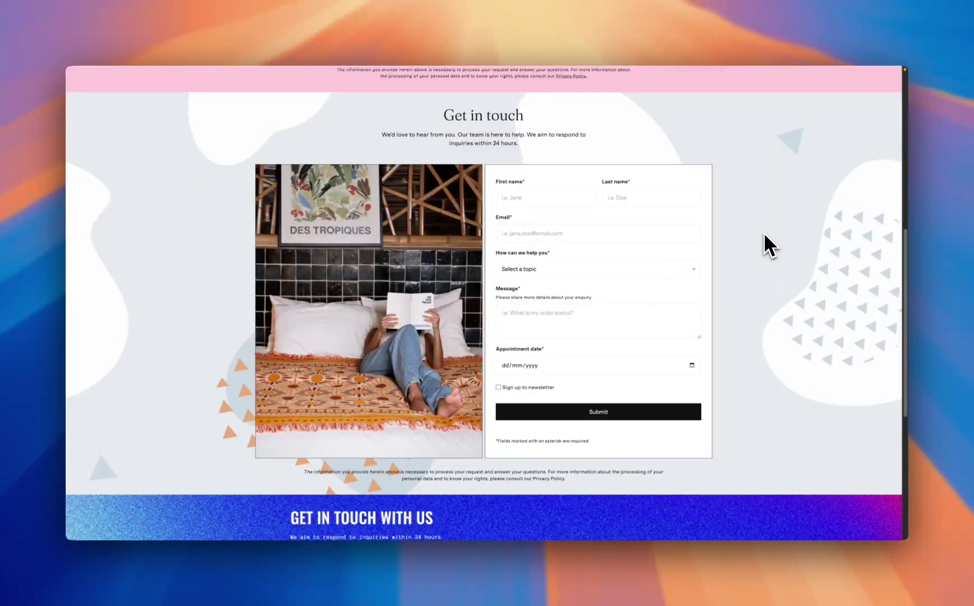
scroll(766, 236, up, 12)
scroll(765, 235, down, 1)
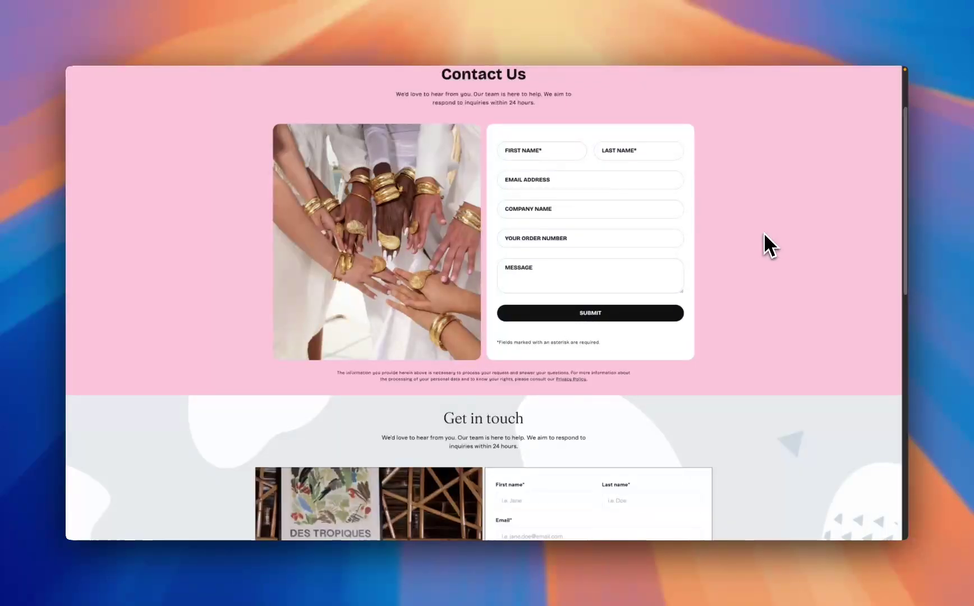
scroll(765, 235, down, 9)
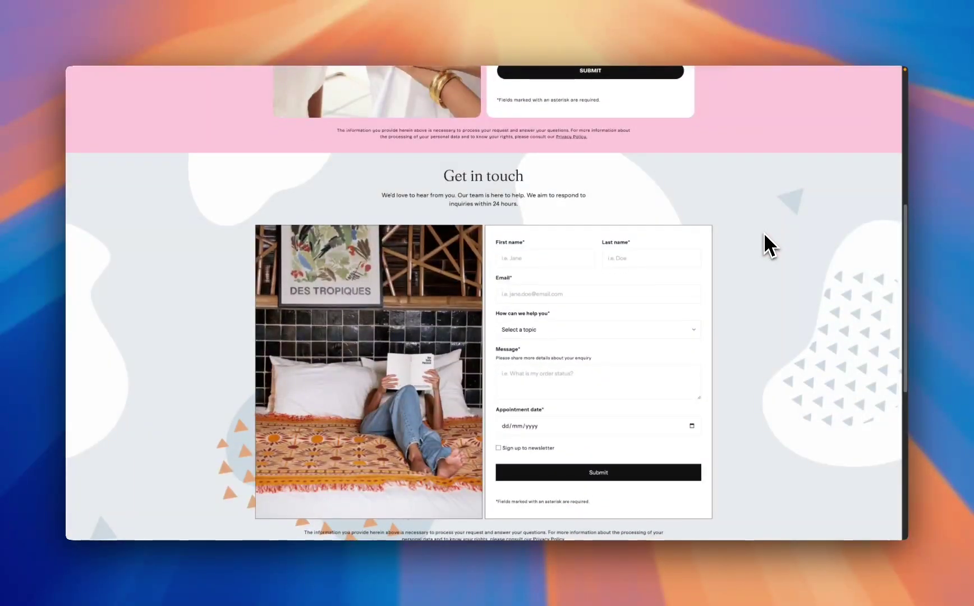